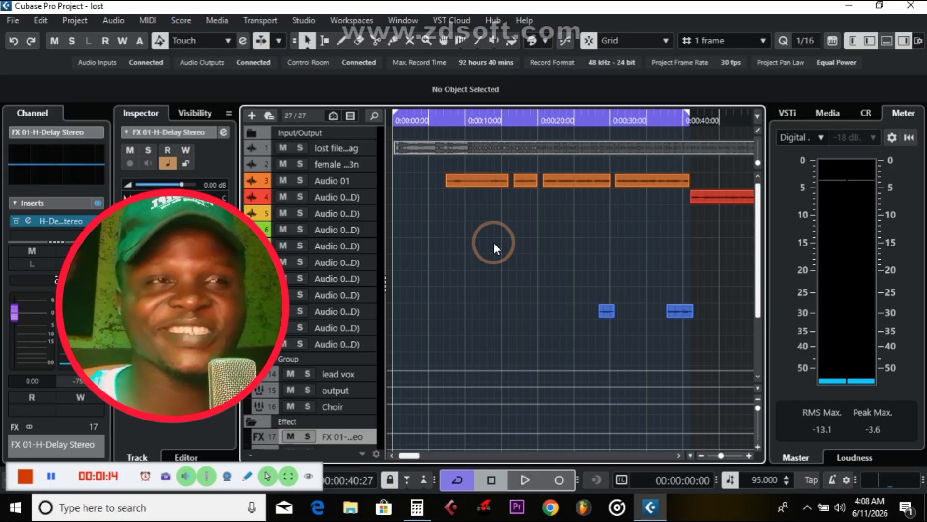
Play the project from the beginning to hear the mix.
{"action": "left_click", "coordinate": [526, 219]}
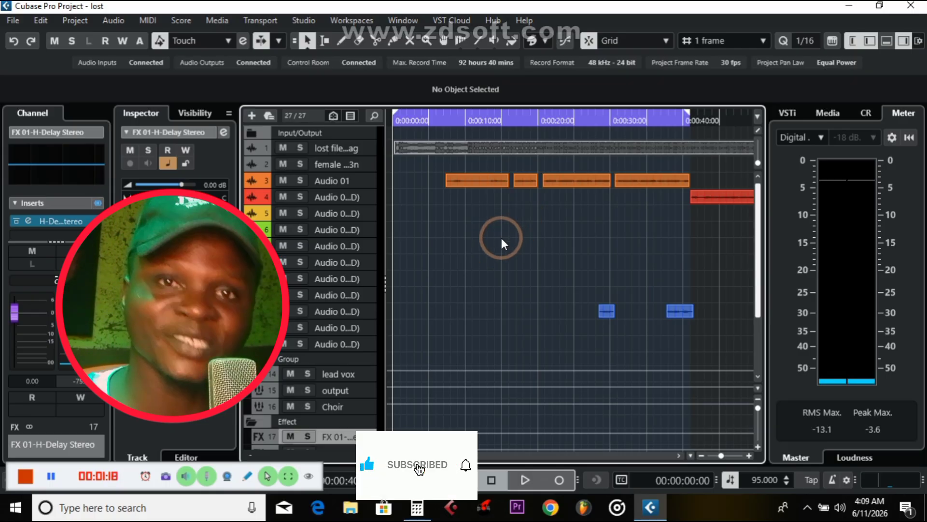
{"action": "key", "text": "space"}
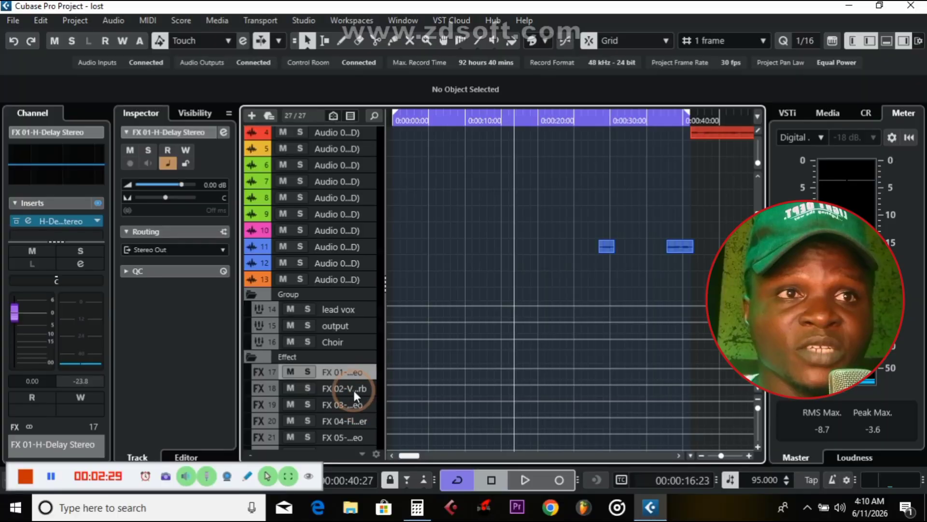
Open the ValhallaVintageVerb insert on the FX 02 effect track.
{"action": "left_click", "coordinate": [354, 405]}
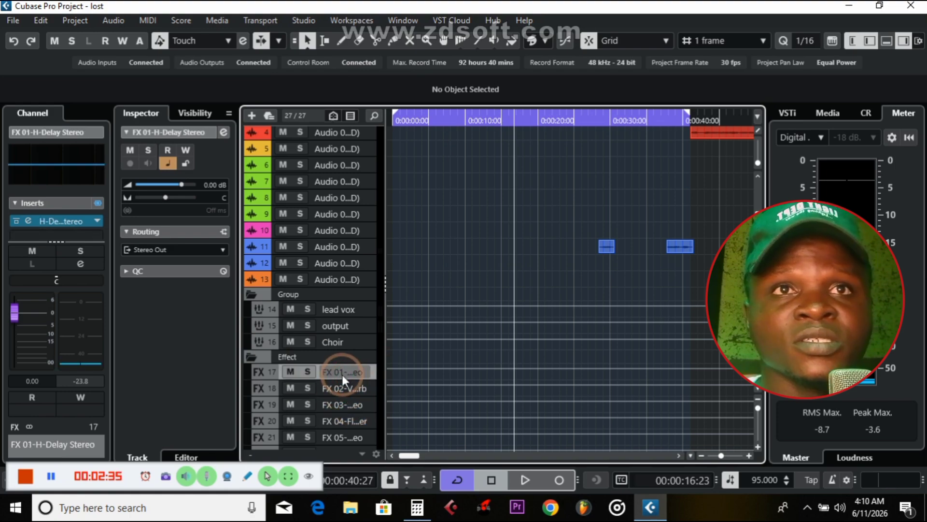
{"action": "left_click", "coordinate": [338, 387]}
{"action": "left_click", "coordinate": [53, 220]}
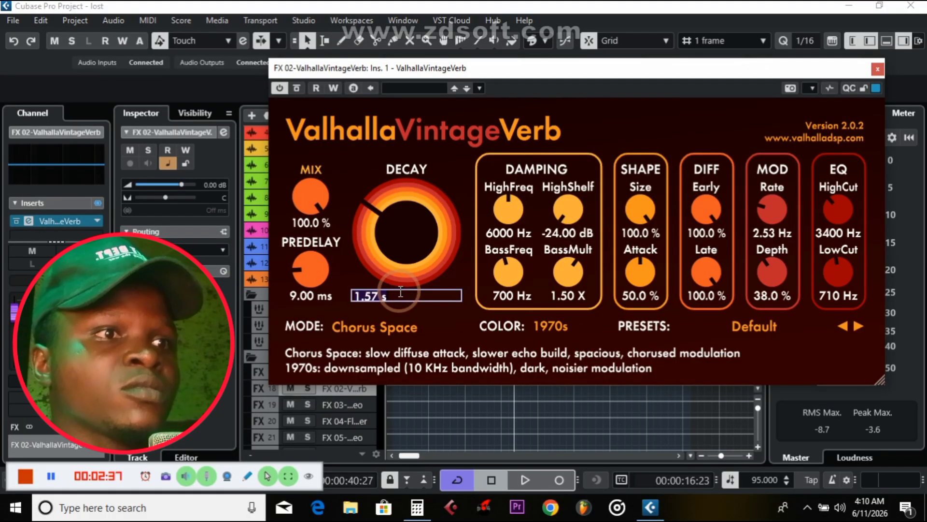
Set the reverb's predelay to 0 ms and its decay to 0.2 s.
{"action": "type", "text": "0"}
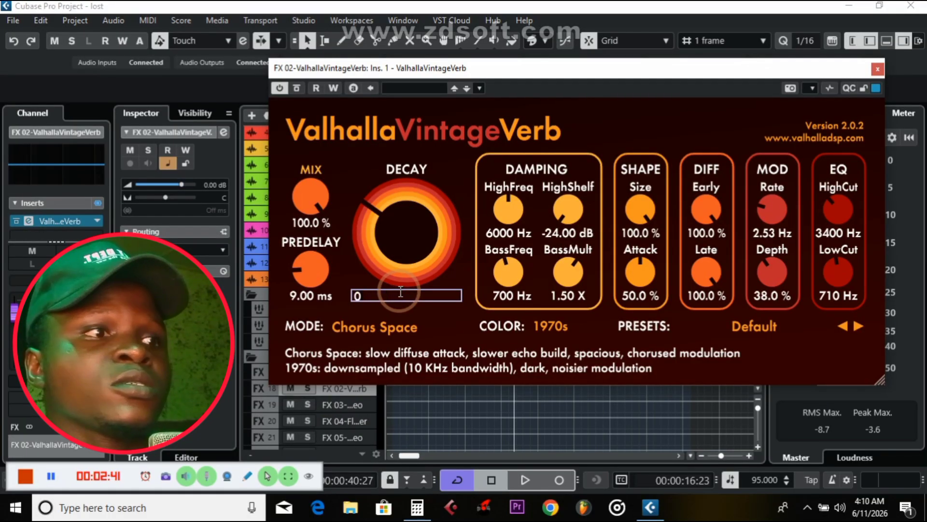
{"action": "left_click", "coordinate": [306, 296]}
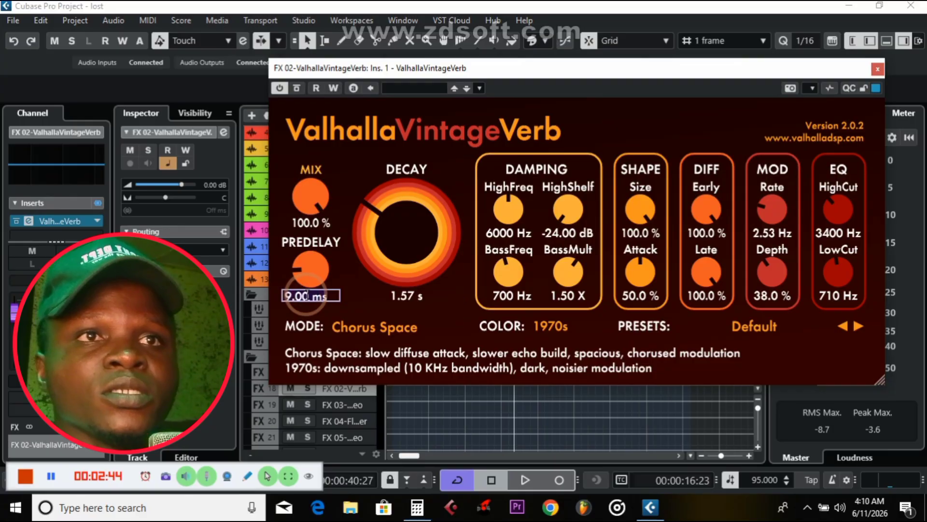
{"action": "type", "text": "0"}
{"action": "key", "text": "Return"}
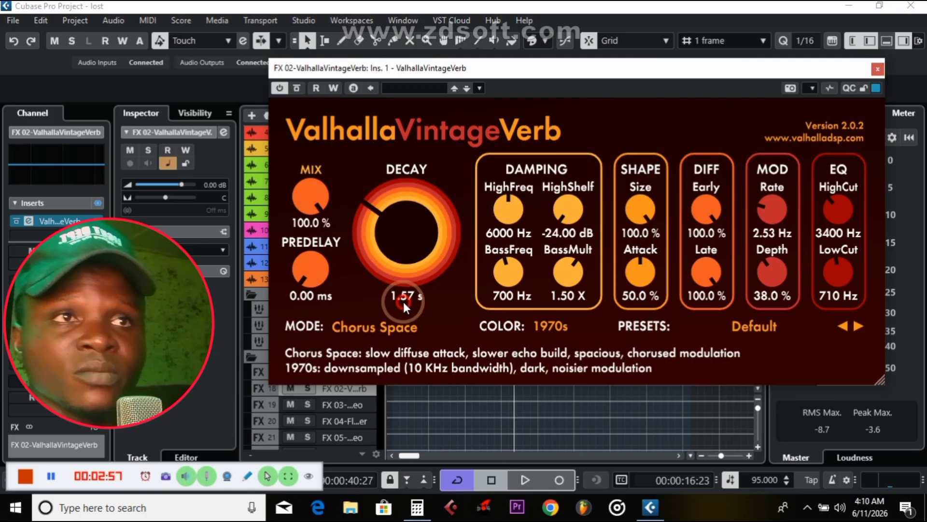
{"action": "left_click", "coordinate": [403, 298]}
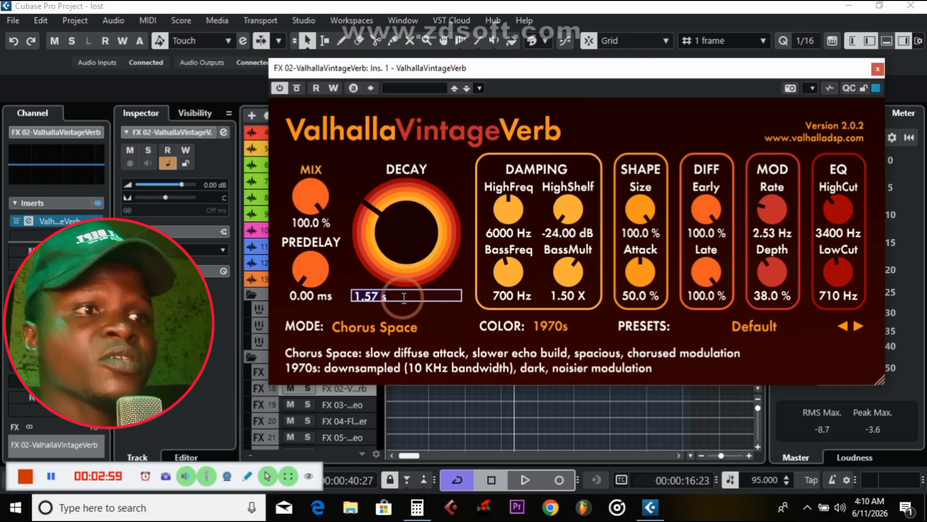
{"action": "type", "text": "0.2"}
{"action": "key", "text": "Return"}
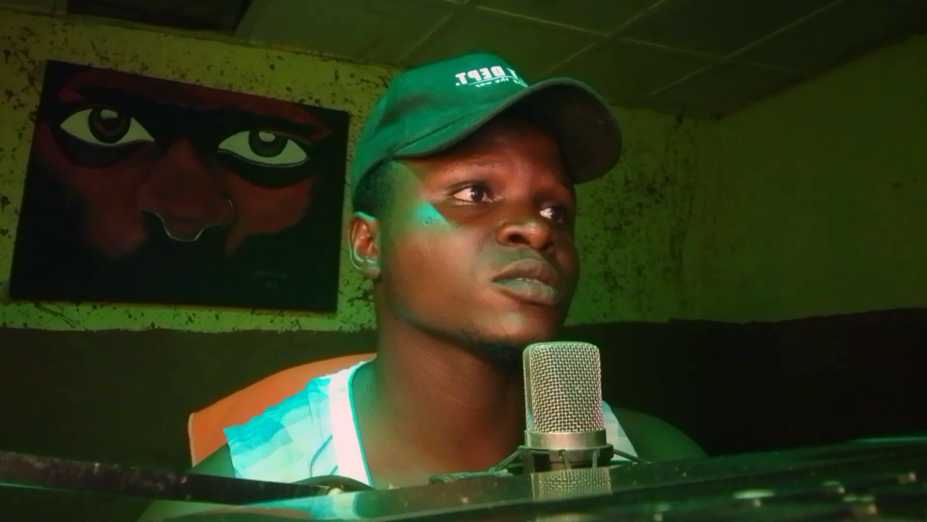
{"action": "left_click", "coordinate": [744, 322]}
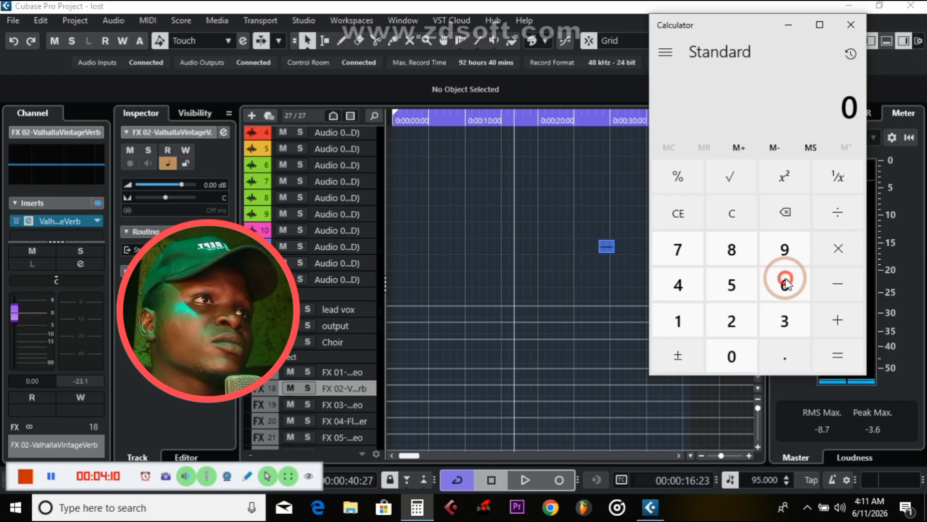
{"action": "left_click", "coordinate": [840, 28]}
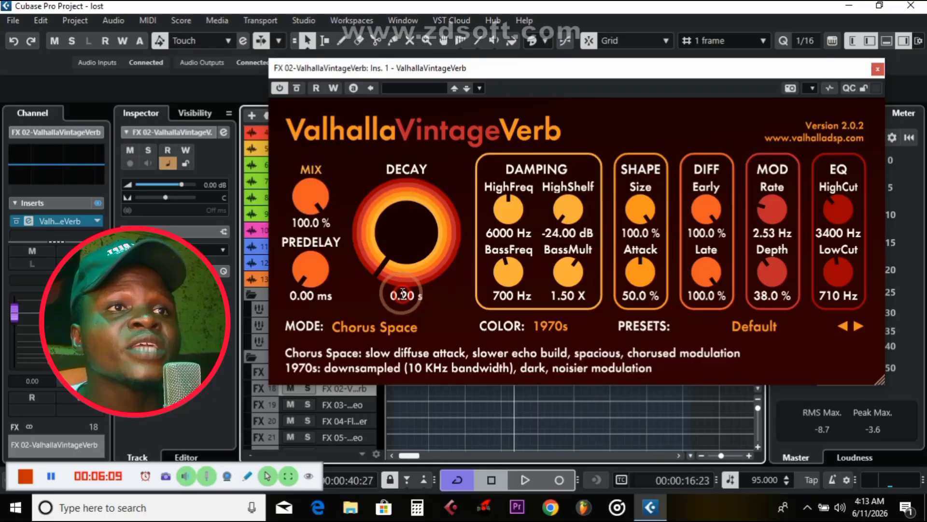
Set the reverb's decay to 1.57 s.
{"action": "left_click", "coordinate": [402, 293]}
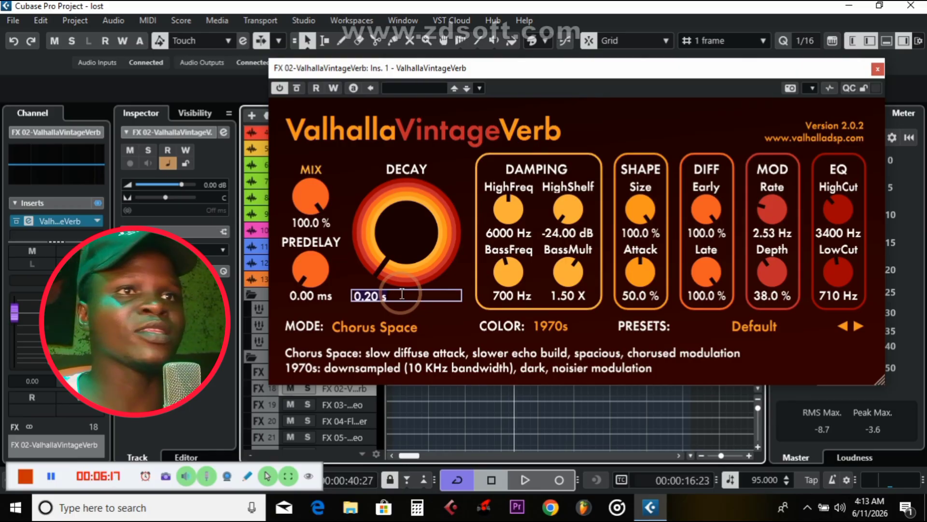
{"action": "type", "text": "1"}
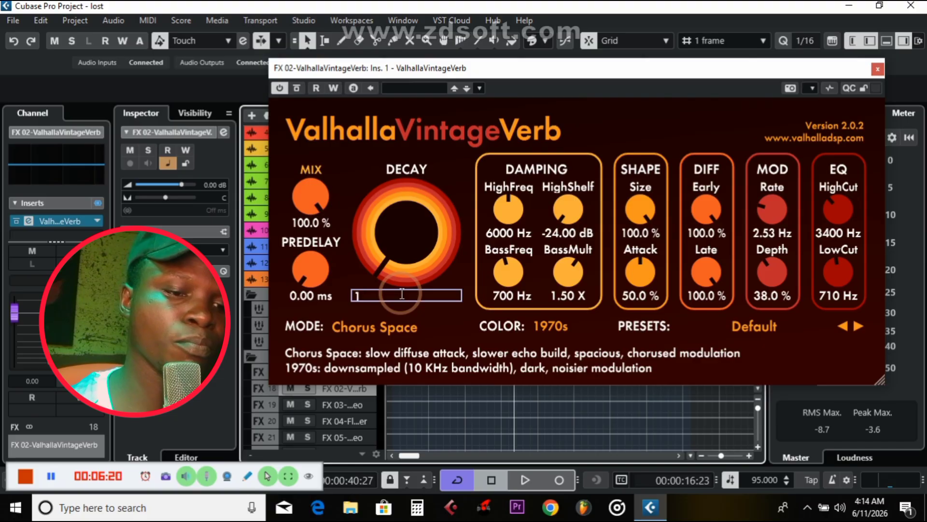
{"action": "type", "text": "."}
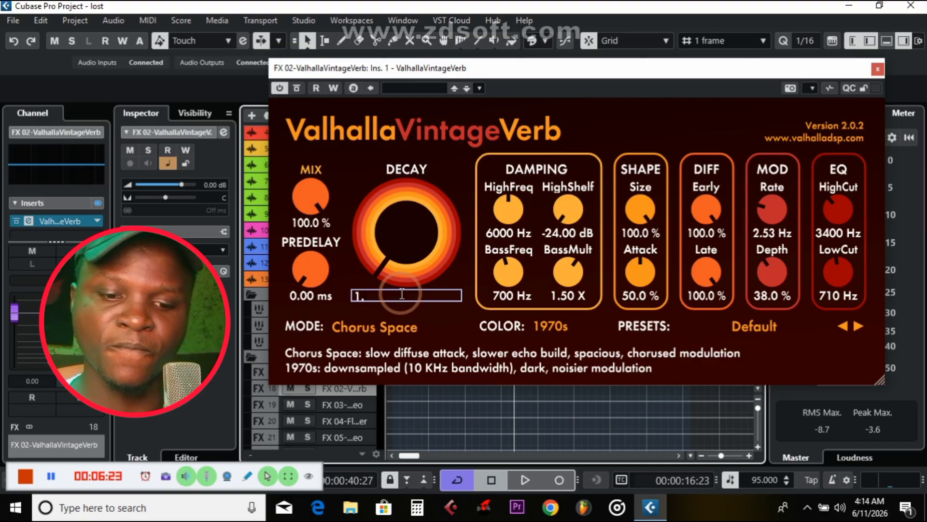
{"action": "type", "text": "5"}
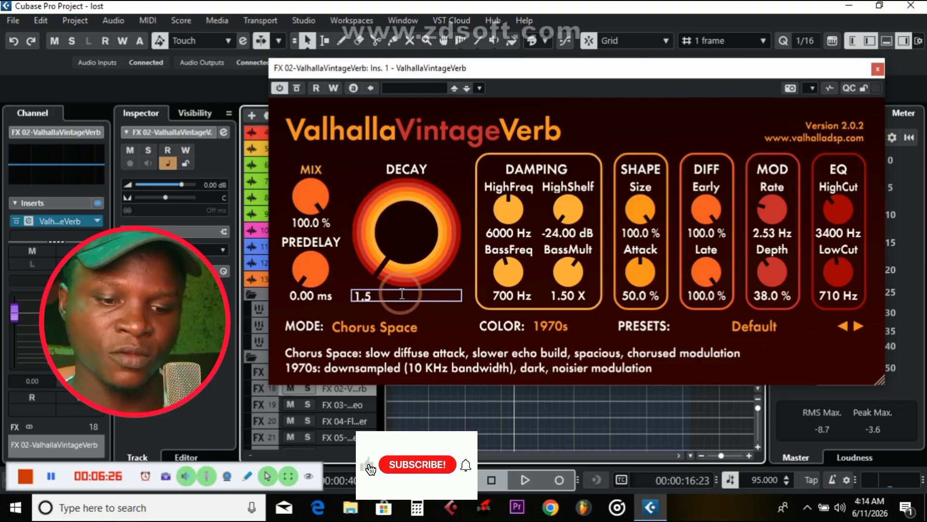
{"action": "type", "text": "7"}
{"action": "key", "text": "Return"}
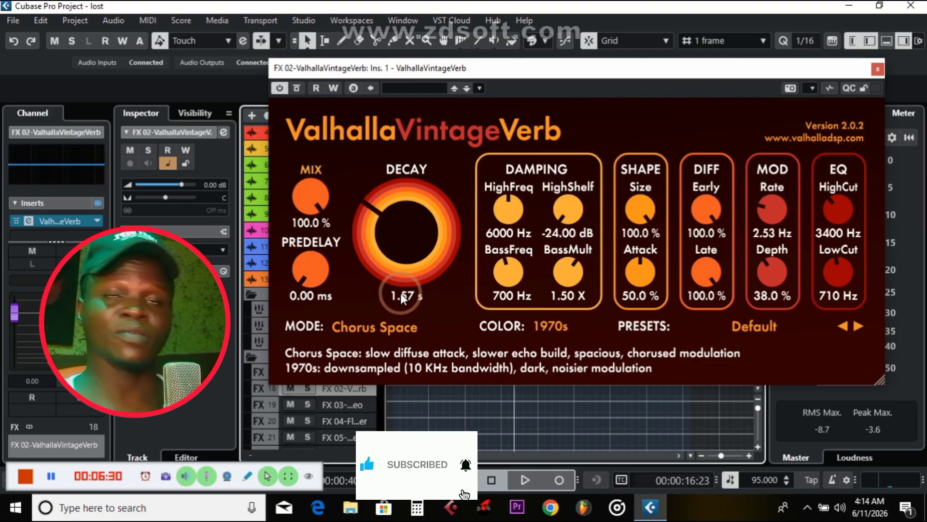
Set the reverb's predelay to 9 ms.
{"action": "left_click", "coordinate": [298, 295]}
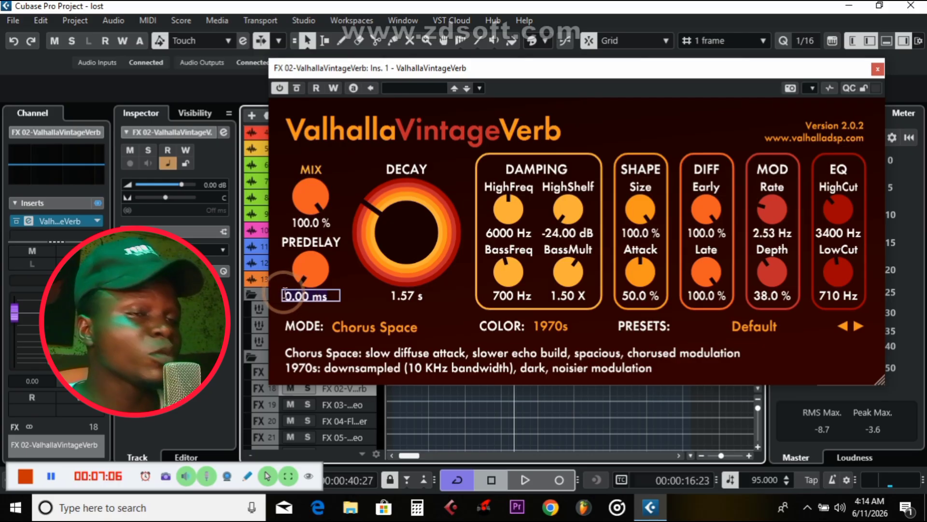
{"action": "type", "text": "9"}
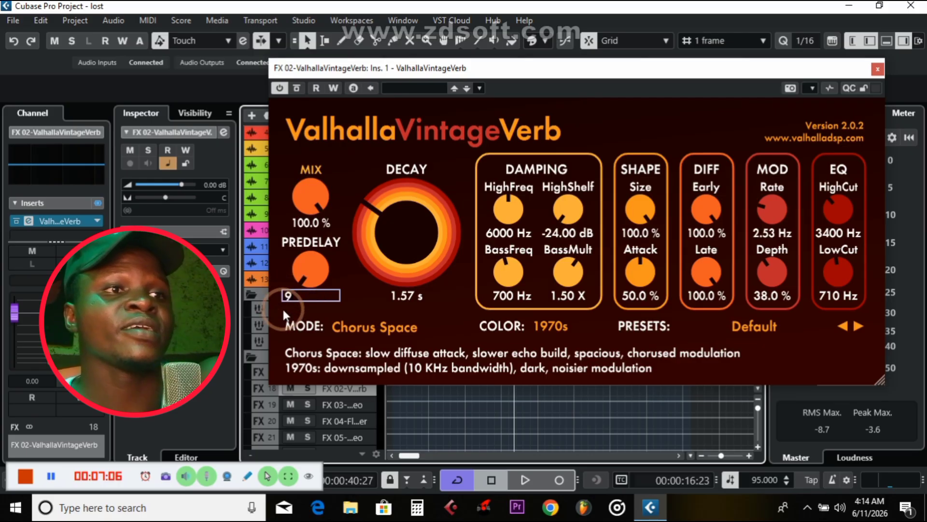
{"action": "key", "text": "Return"}
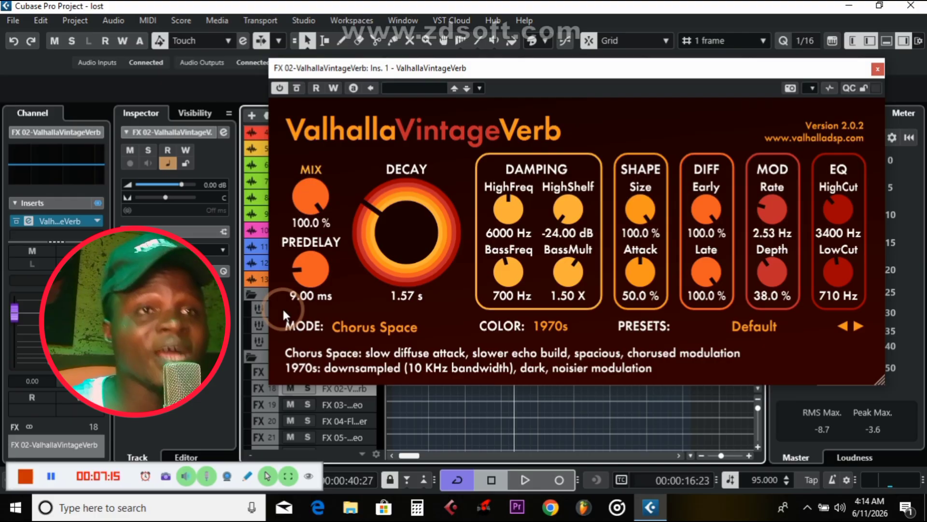
Look through the available reverb modes and keep Chorus Space.
{"action": "left_click", "coordinate": [367, 326]}
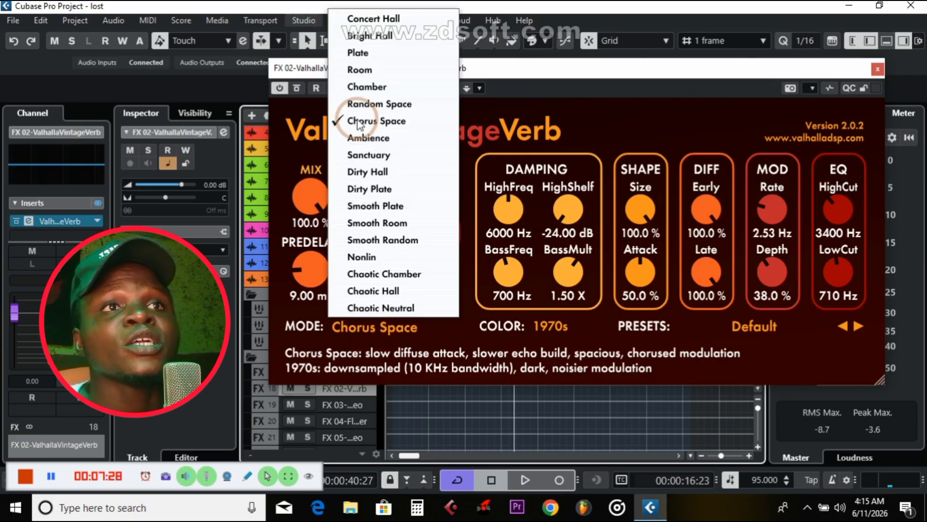
{"action": "left_click", "coordinate": [542, 81]}
{"action": "left_click", "coordinate": [824, 279]}
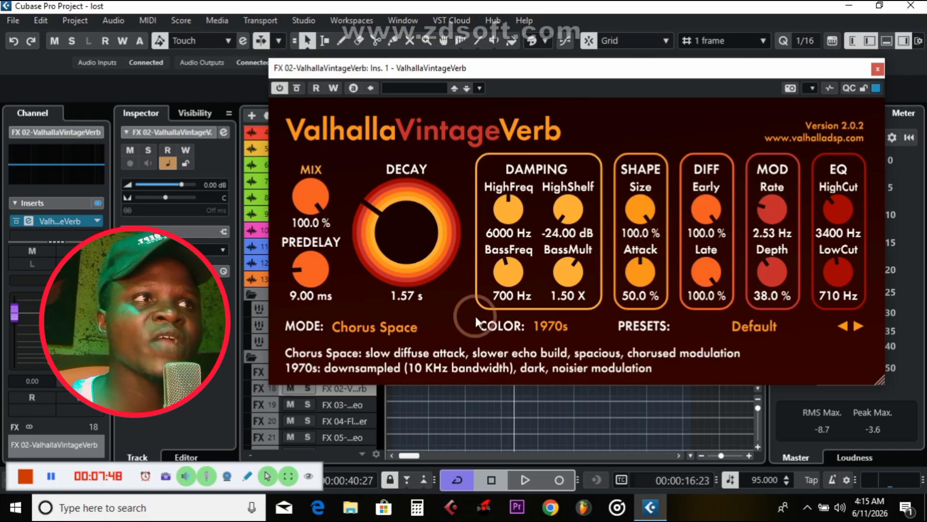
Try the 1980s and NOW color settings on the reverb and return it to 1970s.
{"action": "left_click", "coordinate": [551, 326]}
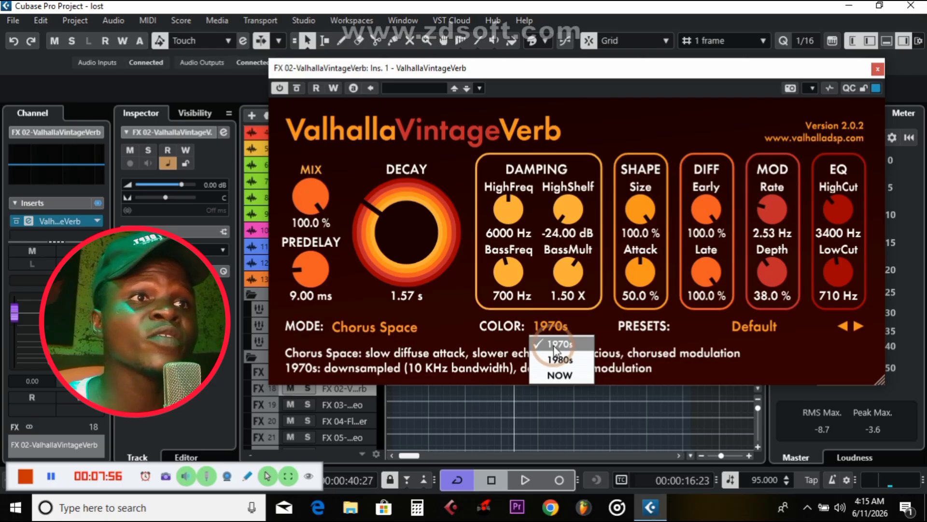
{"action": "left_click", "coordinate": [561, 362]}
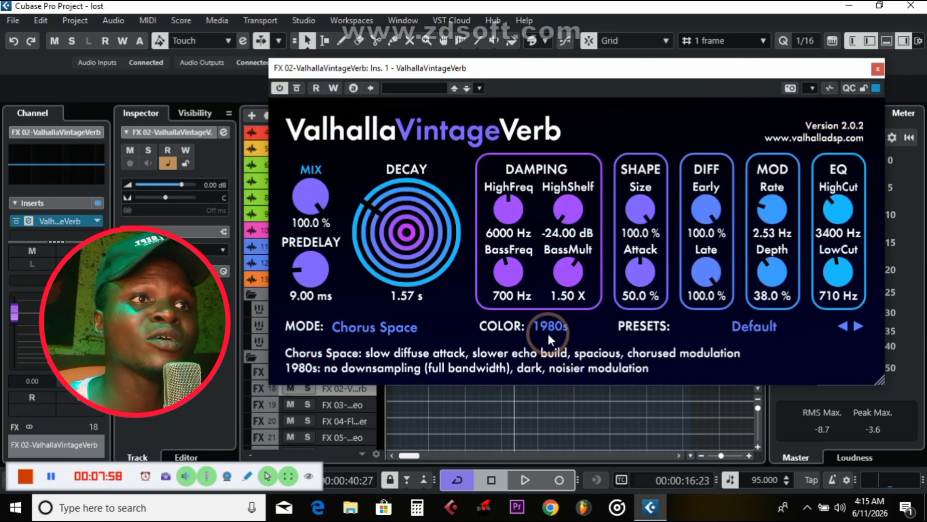
{"action": "left_click", "coordinate": [554, 338]}
{"action": "left_click", "coordinate": [558, 375]}
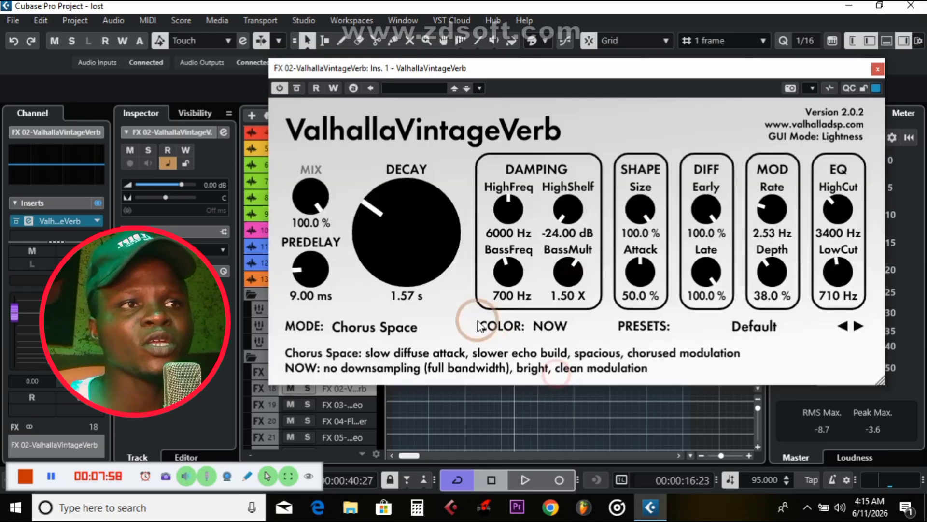
{"action": "left_click", "coordinate": [550, 327]}
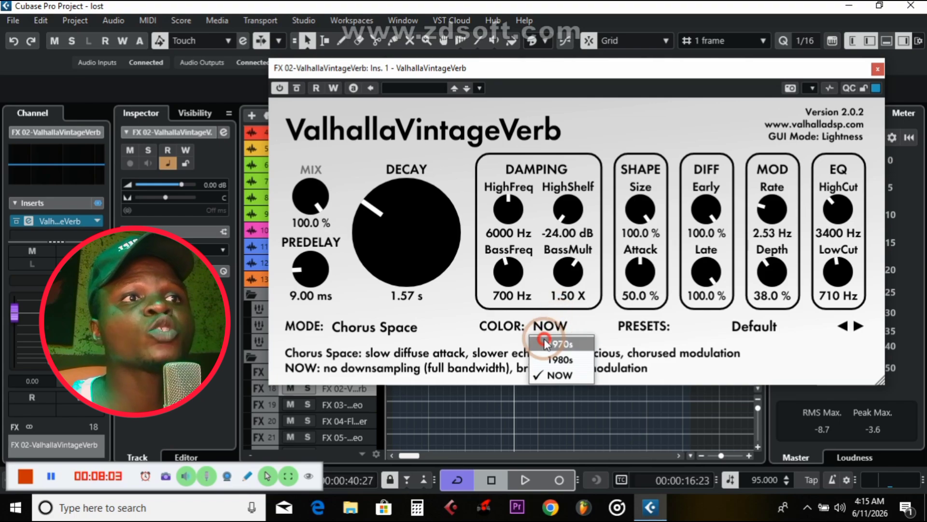
{"action": "left_click", "coordinate": [549, 342]}
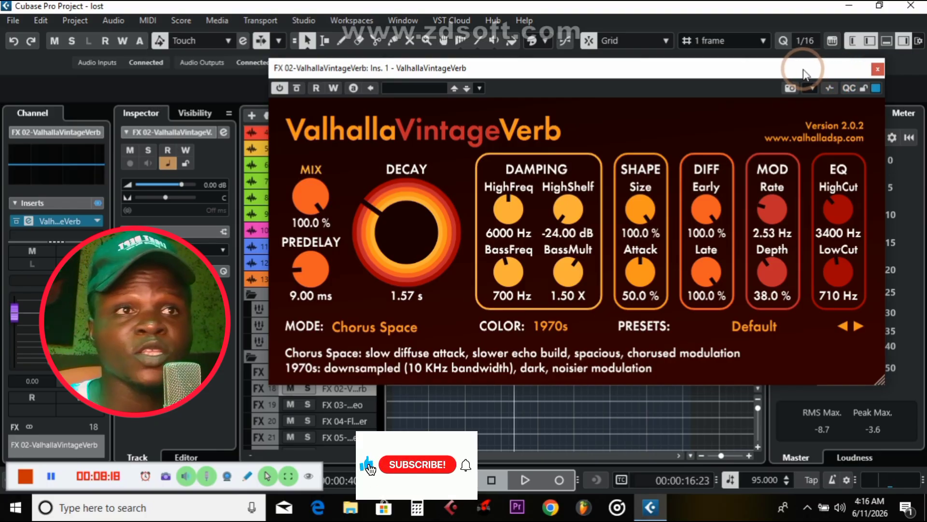
Close the reverb plugin, open the lead vox group's channel settings and switch off its send to FX 02-ValhallaVintageVerb.
{"action": "left_click", "coordinate": [878, 69]}
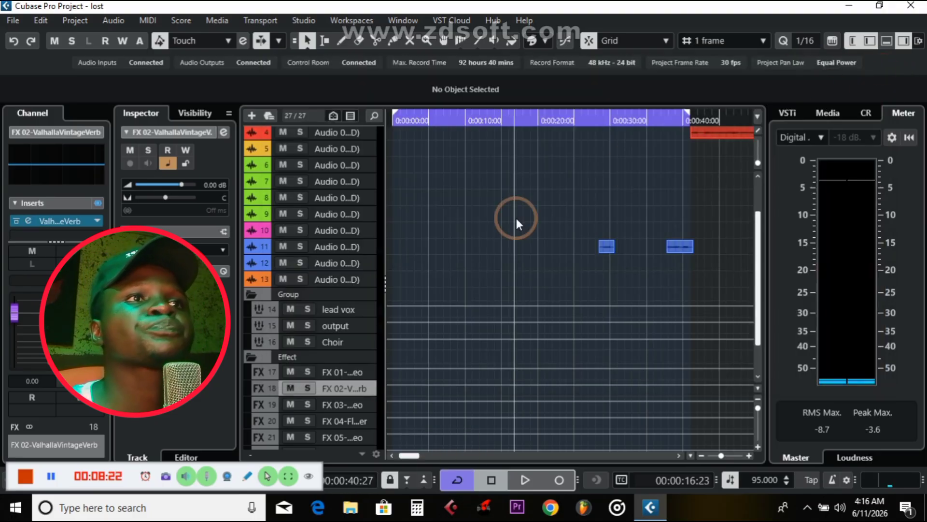
{"action": "scroll", "coordinate": [410, 265], "scroll_direction": "up", "scroll_amount": 4}
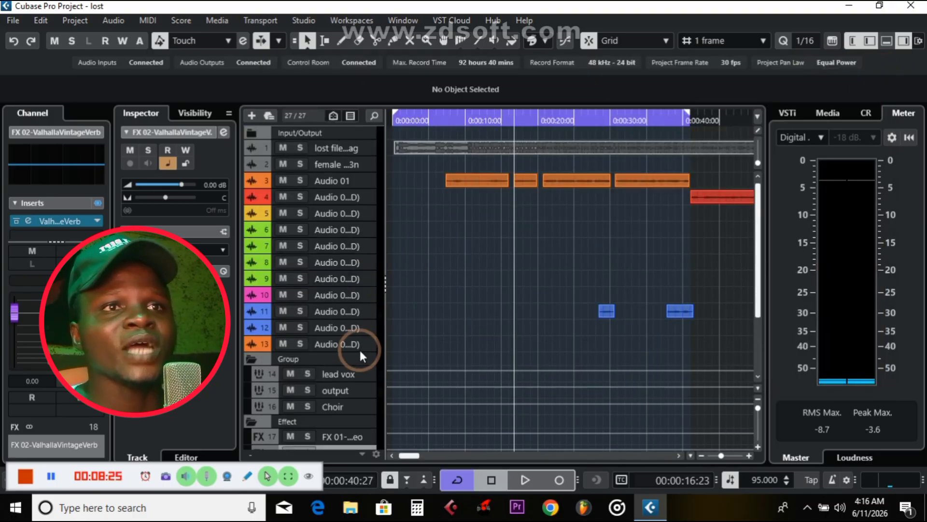
{"action": "left_click", "coordinate": [348, 375]}
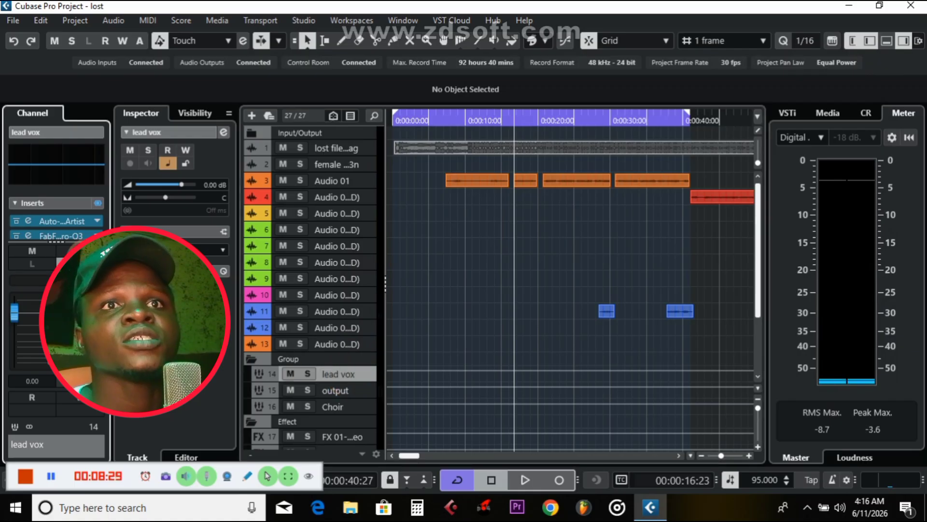
{"action": "left_click", "coordinate": [74, 263]}
{"action": "left_click", "coordinate": [662, 219]}
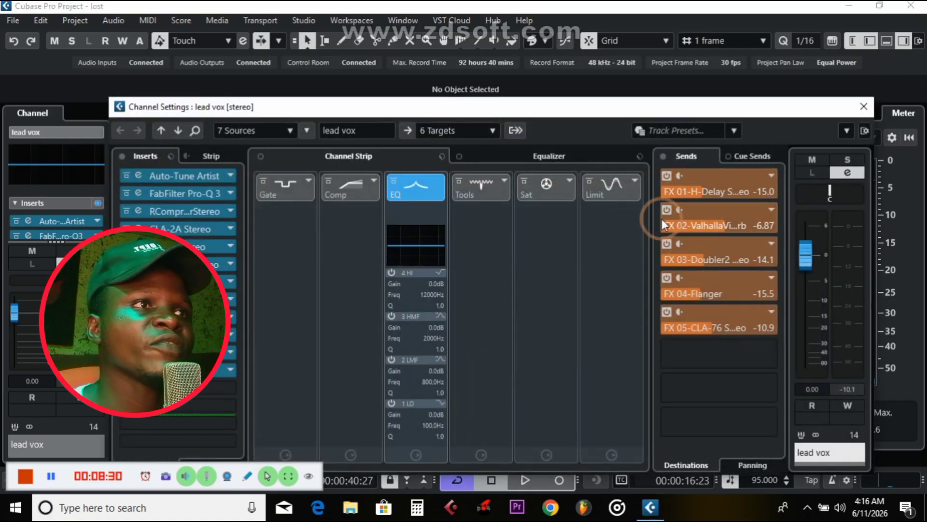
{"action": "left_click", "coordinate": [667, 211]}
Solo the lead vox group and play it without the reverb send.
{"action": "left_click", "coordinate": [827, 177]}
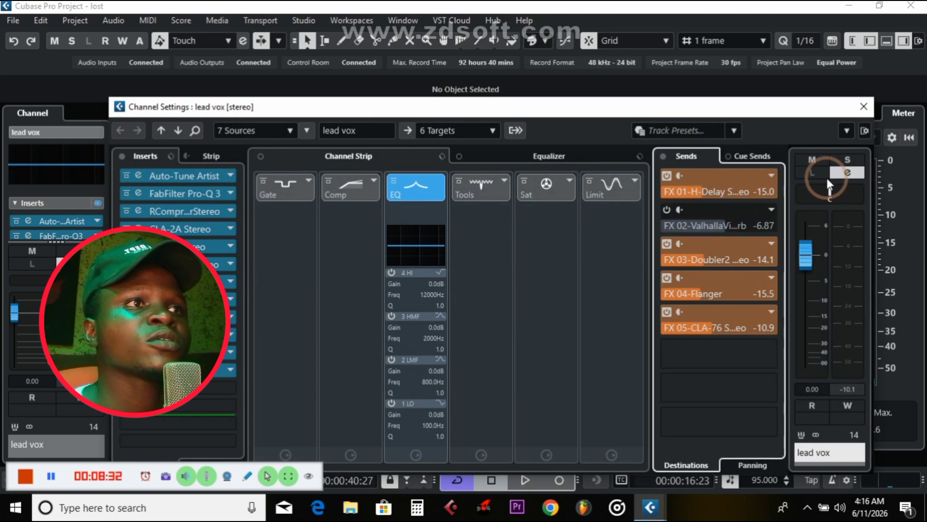
{"action": "left_click", "coordinate": [848, 163]}
{"action": "key", "text": "space"}
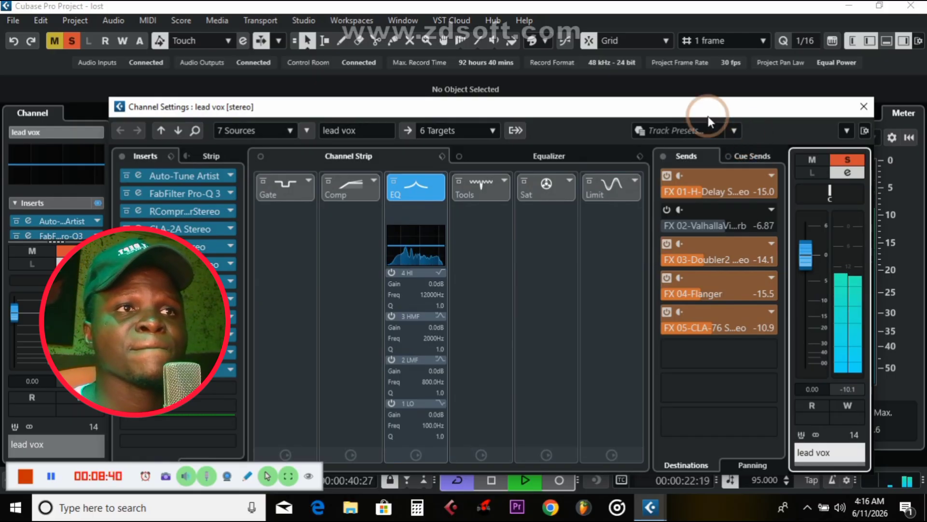
Move the channel settings window clear of the upper tracks and rewind the playhead to about 20 seconds.
{"action": "left_click_drag", "start_coordinate": [696, 118], "coordinate": [654, 196]}
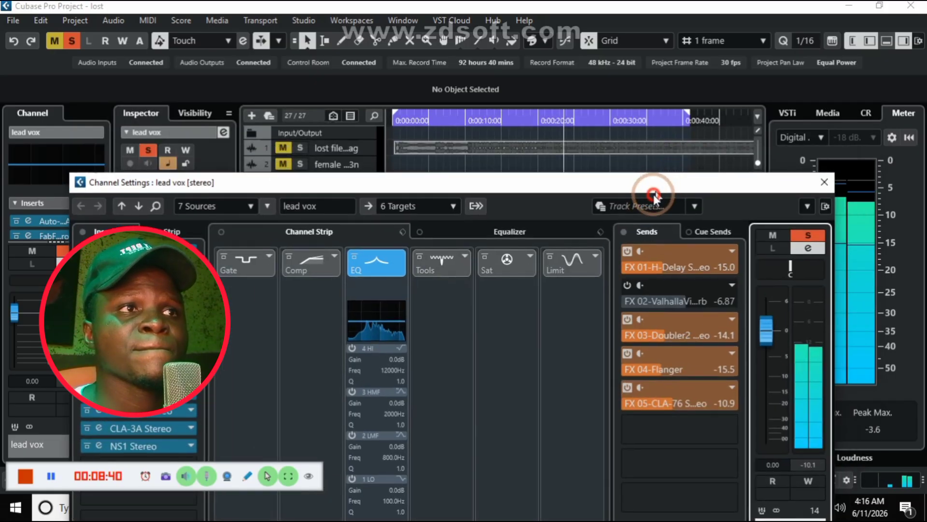
{"action": "left_click_drag", "start_coordinate": [637, 226], "coordinate": [641, 219]}
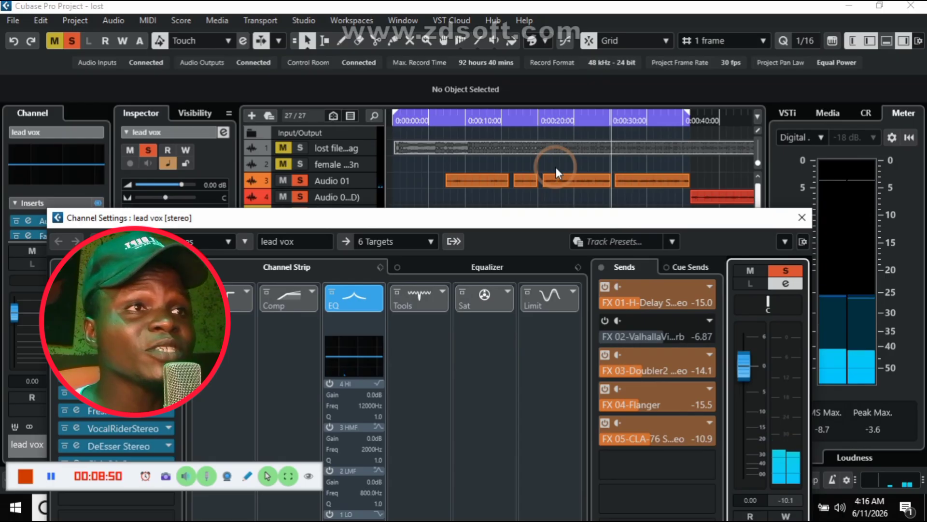
{"action": "key", "text": "KP_Subtract"}
{"action": "key", "text": "KP_Subtract"}
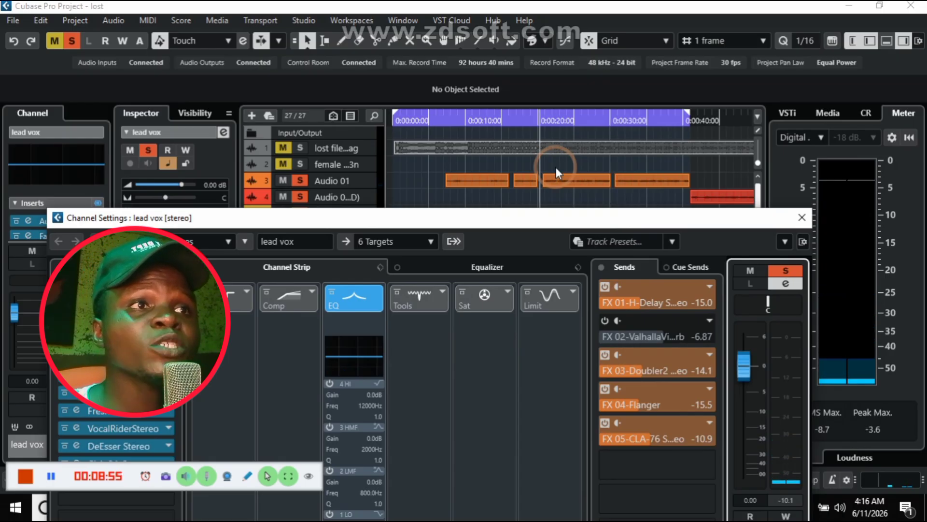
Switch off the lead vox group's send to FX 01-H-Delay, rewind and play the vocal without the delay and reverb sends.
{"action": "left_click", "coordinate": [605, 286]}
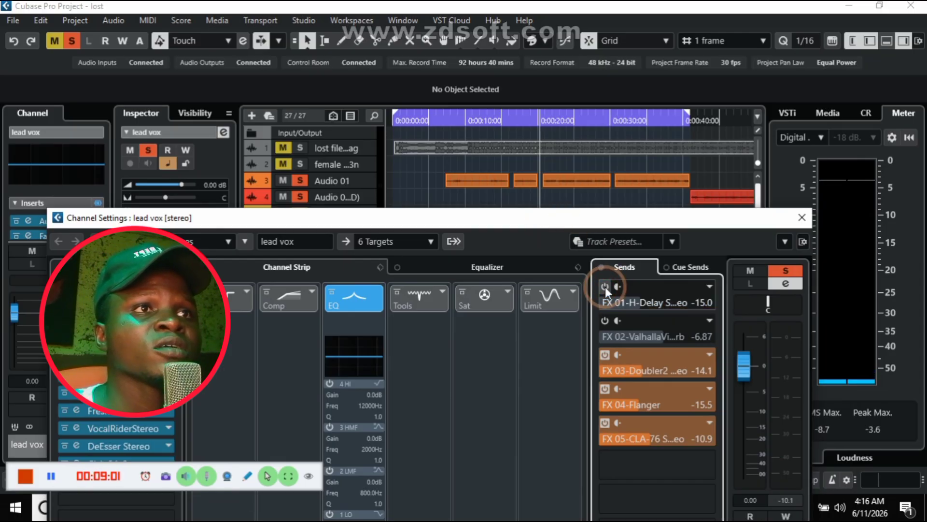
{"action": "key", "text": "KP_Subtract"}
{"action": "key", "text": "KP_Subtract"}
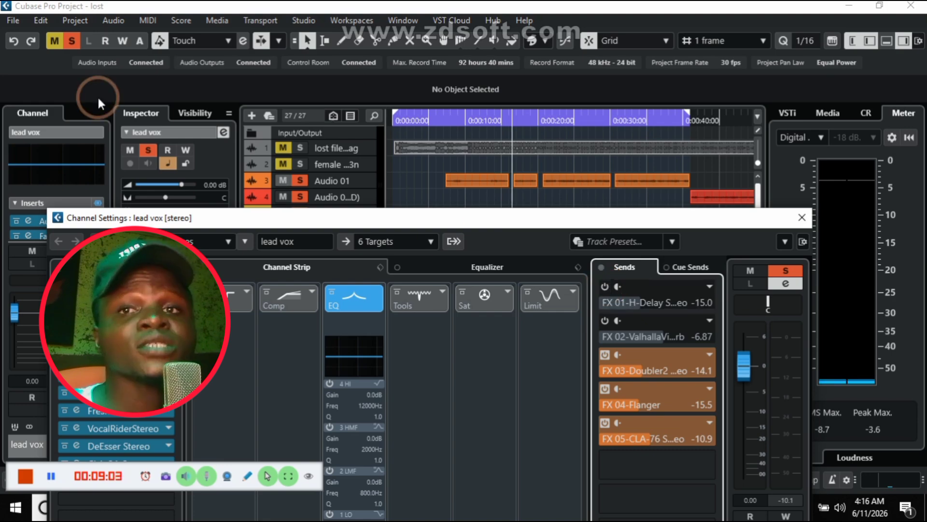
{"action": "key", "text": "space"}
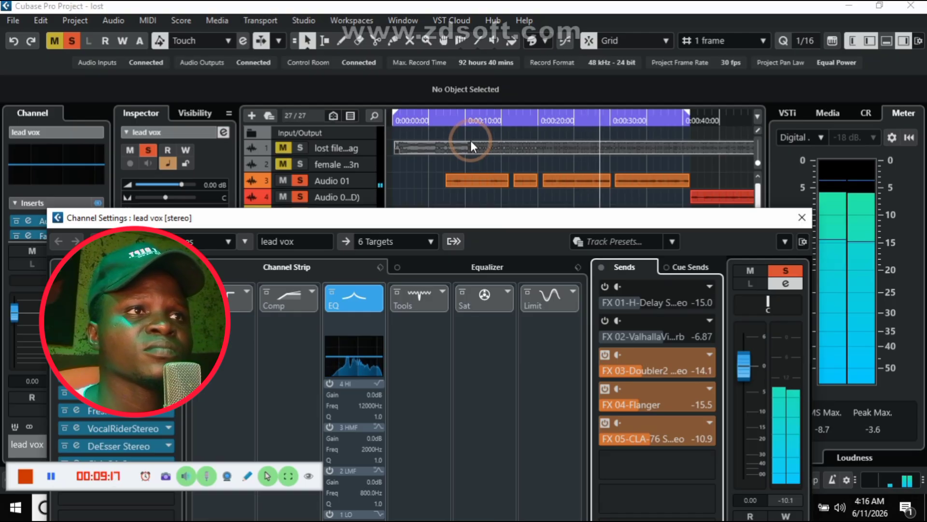
{"action": "key", "text": "space"}
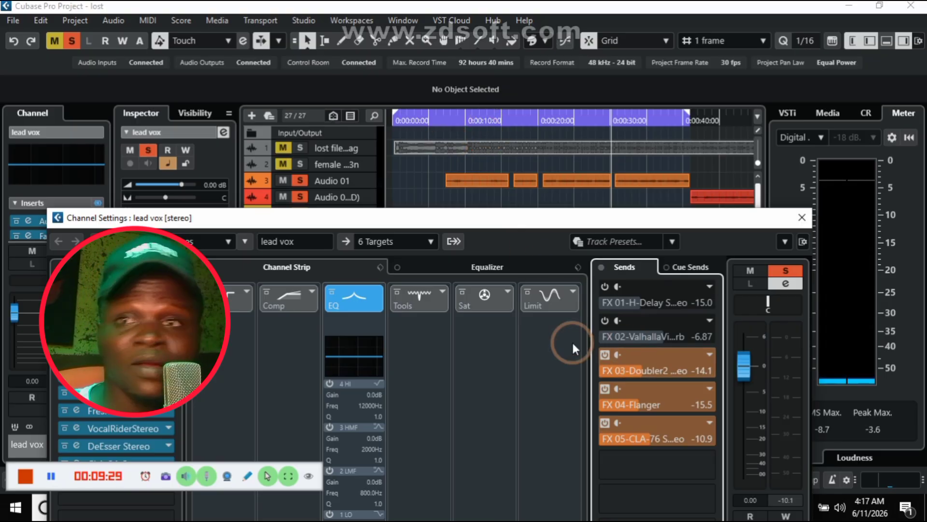
Switch the lead vox group's send to FX 02-ValhallaVintageVerb back on and play the vocal with the reverb.
{"action": "left_click", "coordinate": [604, 321]}
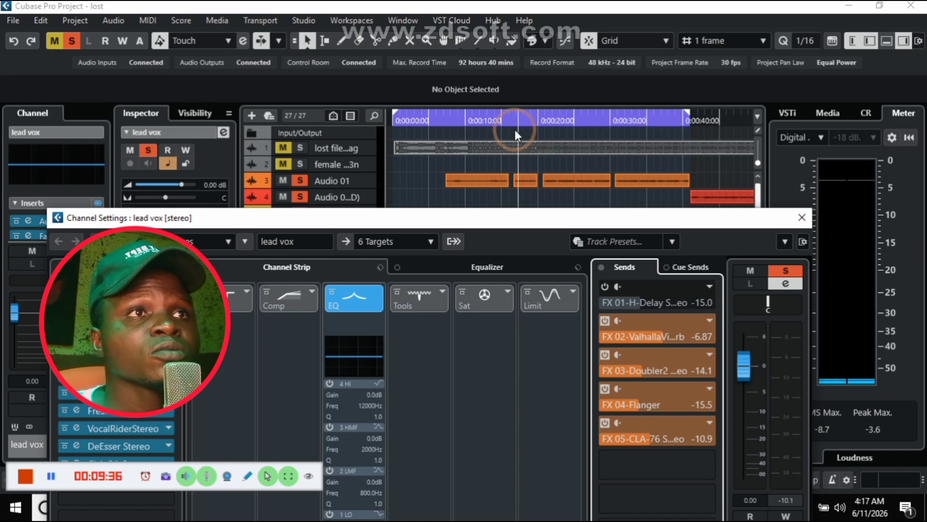
{"action": "key", "text": "space"}
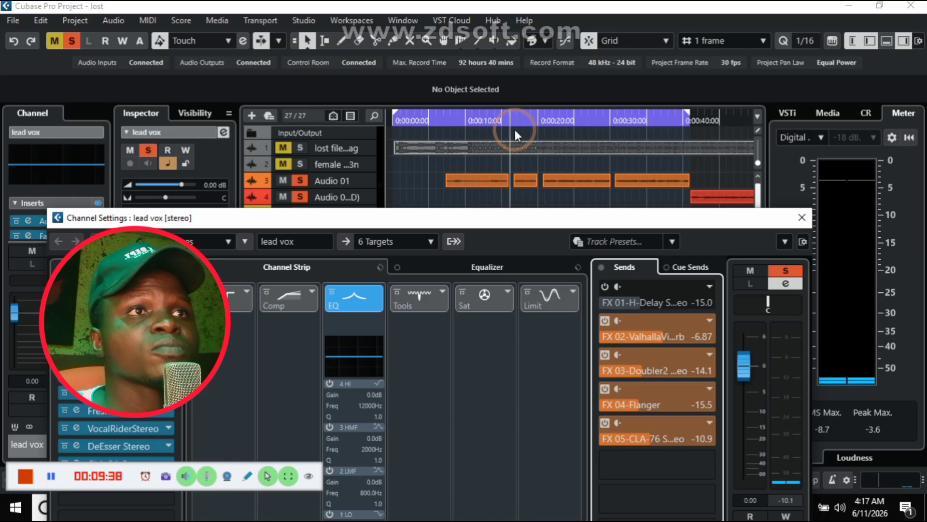
{"action": "left_click", "coordinate": [500, 177]}
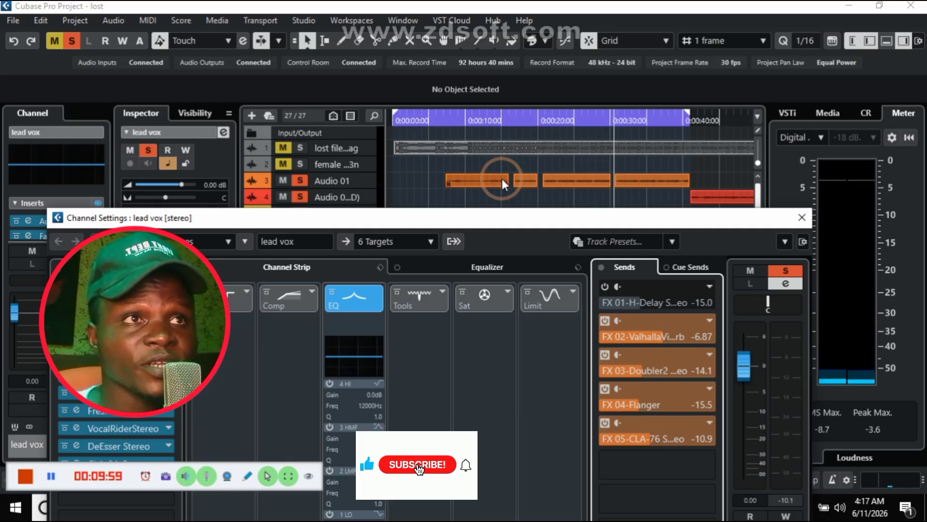
Close the channel settings, open the H-Delay plugin on the FX 01 effect track and switch its delay time to BPM sync.
{"action": "left_click", "coordinate": [801, 217]}
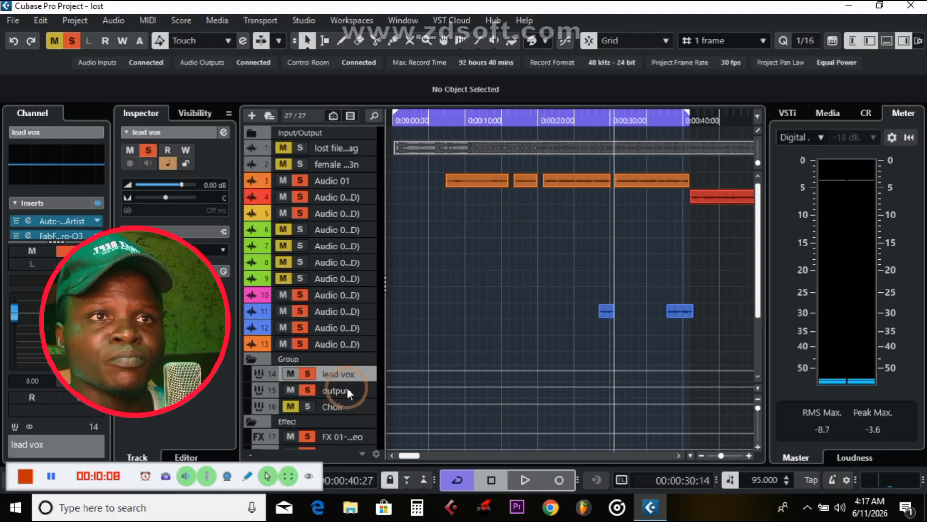
{"action": "scroll", "coordinate": [419, 354], "scroll_direction": "down", "scroll_amount": 4}
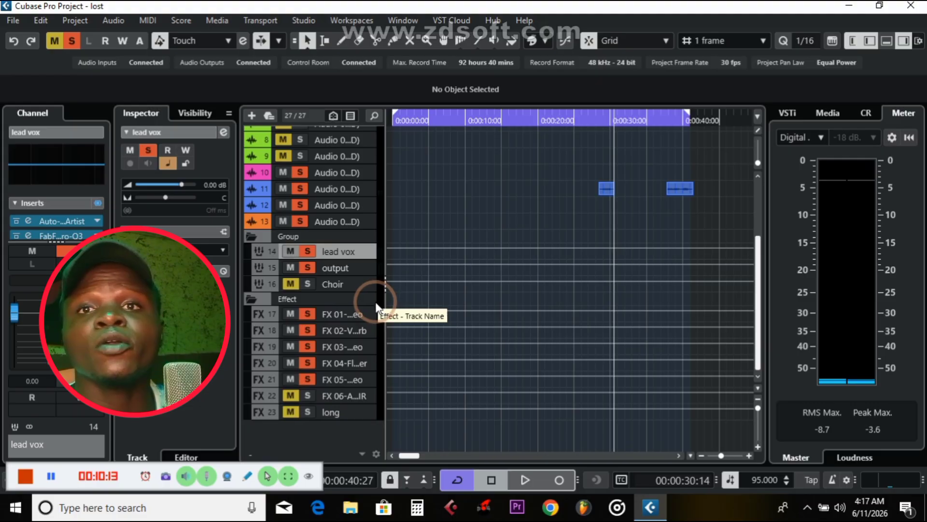
{"action": "left_click", "coordinate": [342, 315]}
{"action": "left_click", "coordinate": [64, 223]}
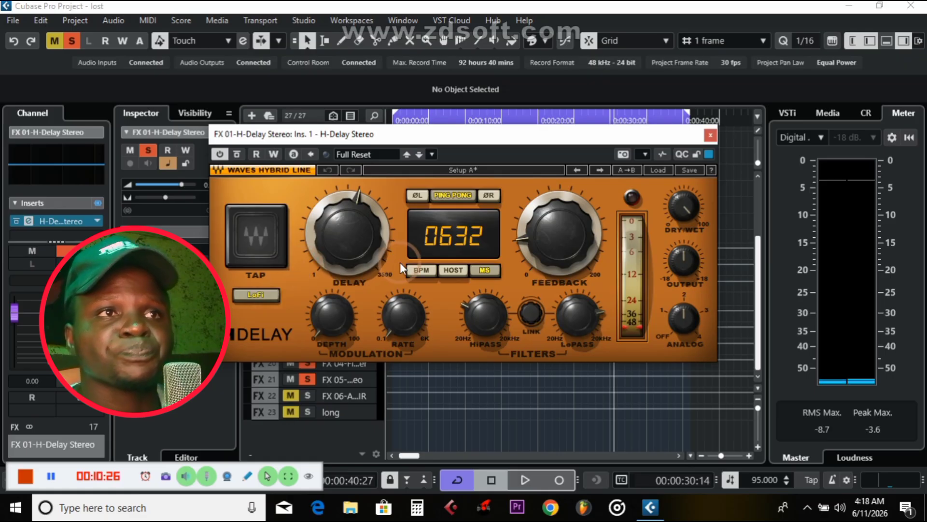
{"action": "left_click", "coordinate": [435, 268]}
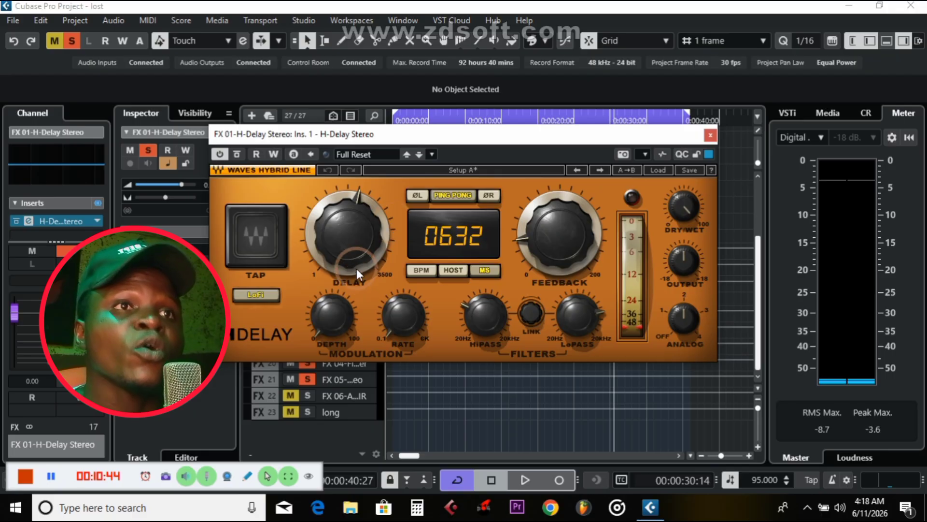
{"action": "left_click", "coordinate": [424, 268]}
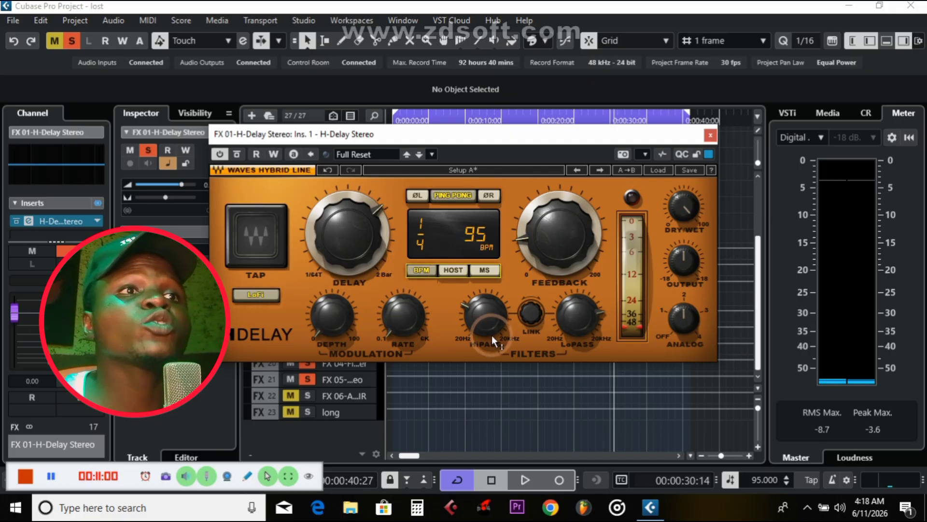
Try H-Delay's tap tempo with several taps and return the delay time to 1/4.
{"action": "left_click", "coordinate": [254, 237]}
{"action": "left_click", "coordinate": [254, 236]}
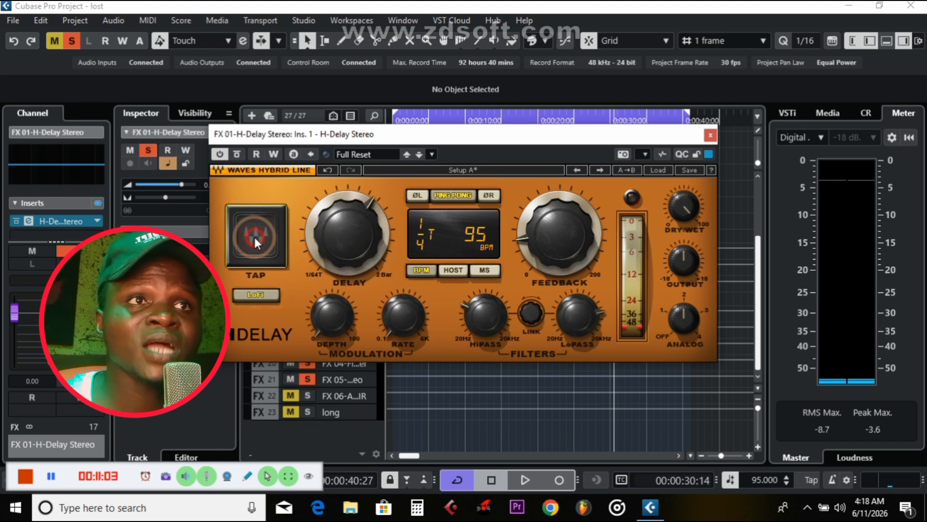
{"action": "left_click", "coordinate": [254, 236]}
{"action": "left_click", "coordinate": [254, 236]}
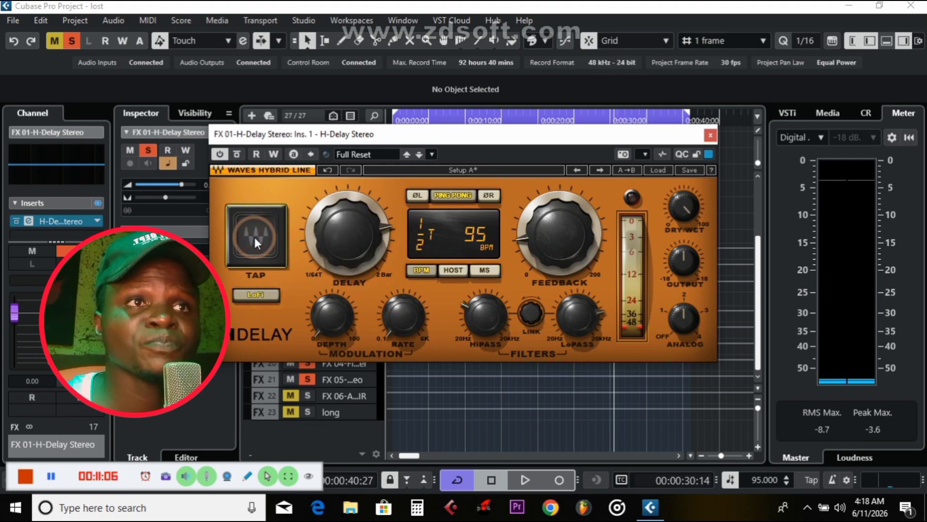
{"action": "left_click", "coordinate": [255, 237]}
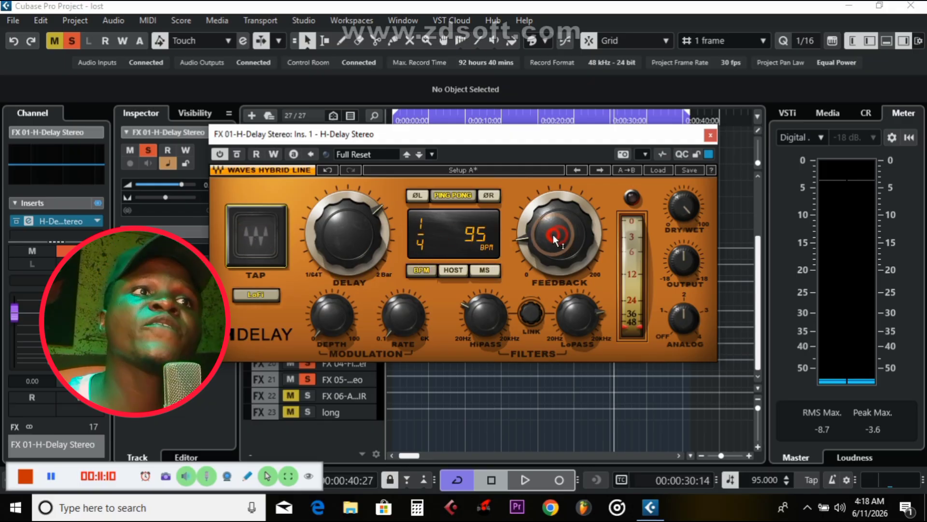
{"action": "double_click", "coordinate": [540, 244]}
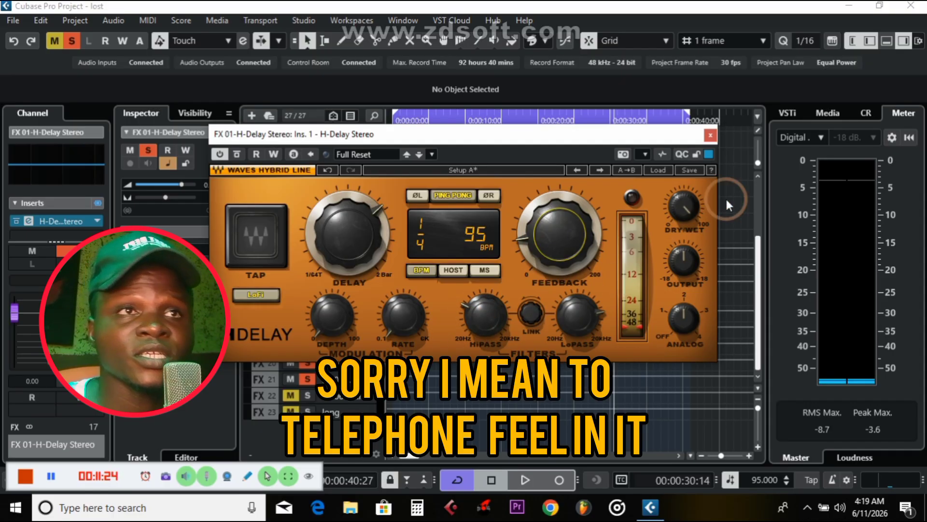
Browse H-Delay's factory presets in the Modulation category and leave the list without loading one.
{"action": "left_click", "coordinate": [713, 137]}
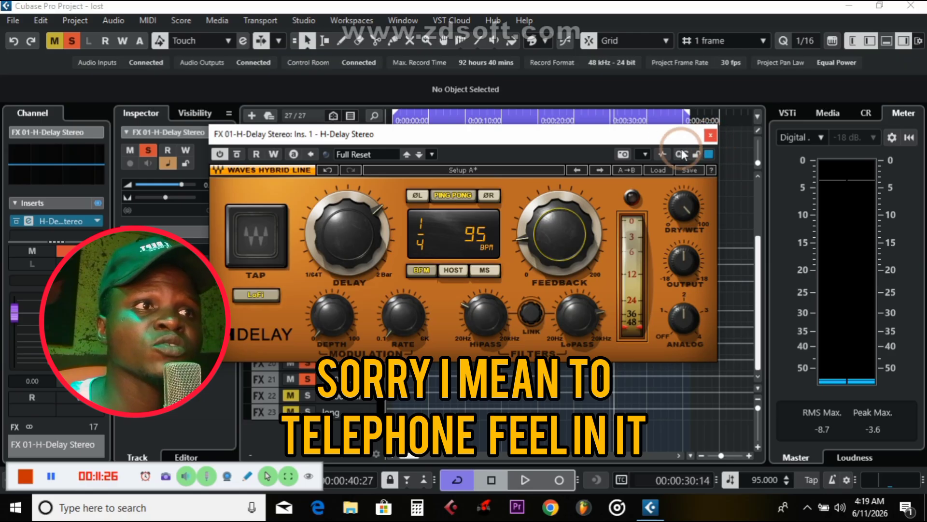
{"action": "left_click", "coordinate": [657, 171]}
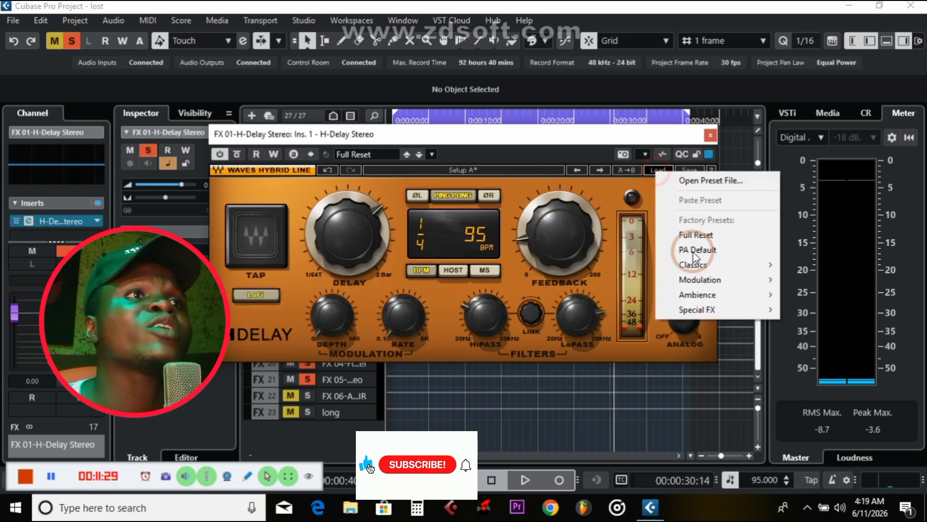
{"action": "left_click", "coordinate": [699, 281]}
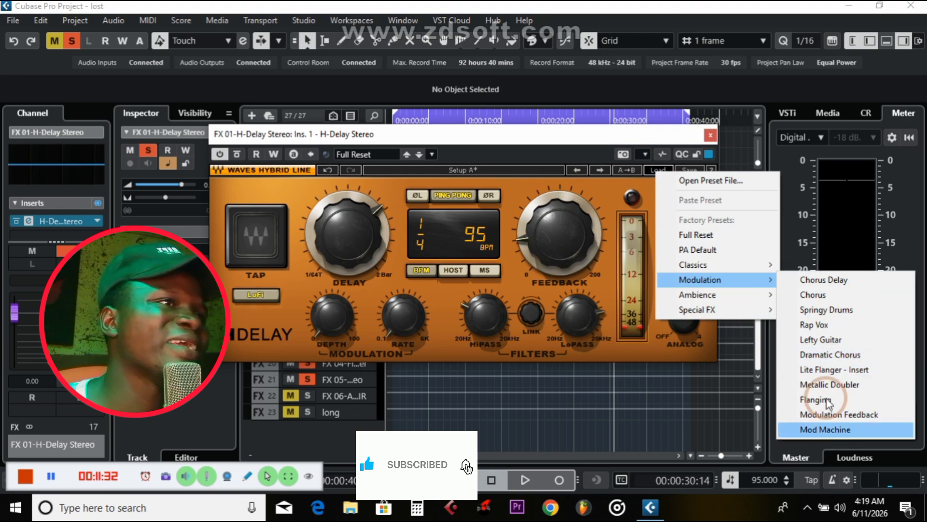
{"action": "left_click", "coordinate": [688, 369]}
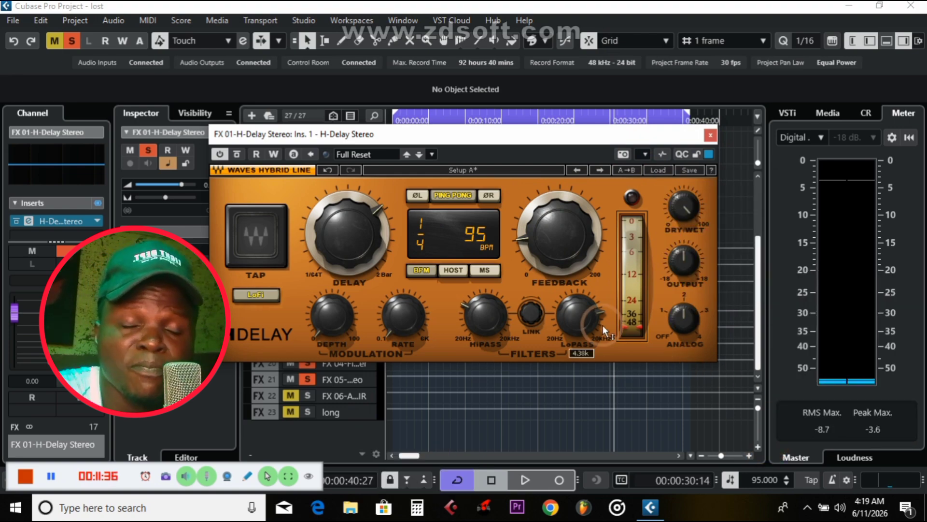
{"action": "mouse_move", "coordinate": [567, 326]}
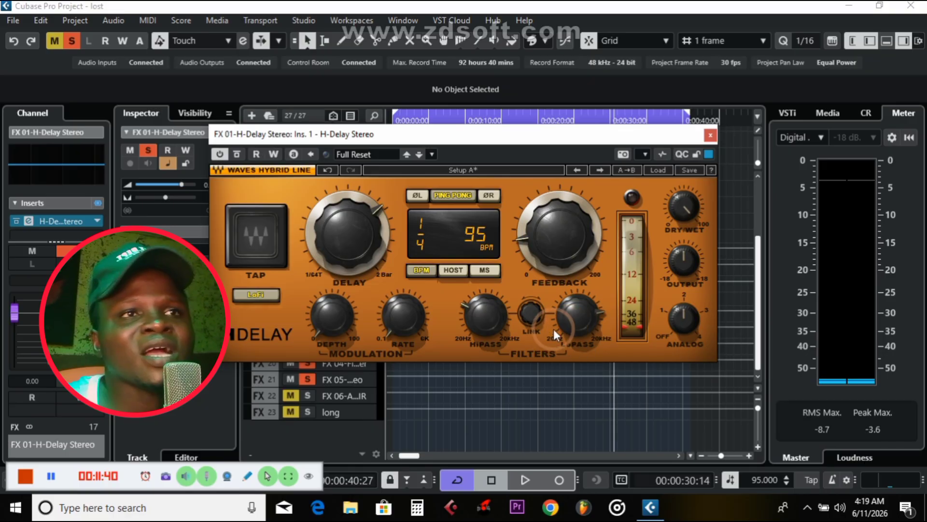
Close H-Delay and switch the lead vox group's send to FX 01-H-Delay back on in its channel settings.
{"action": "left_click", "coordinate": [709, 137]}
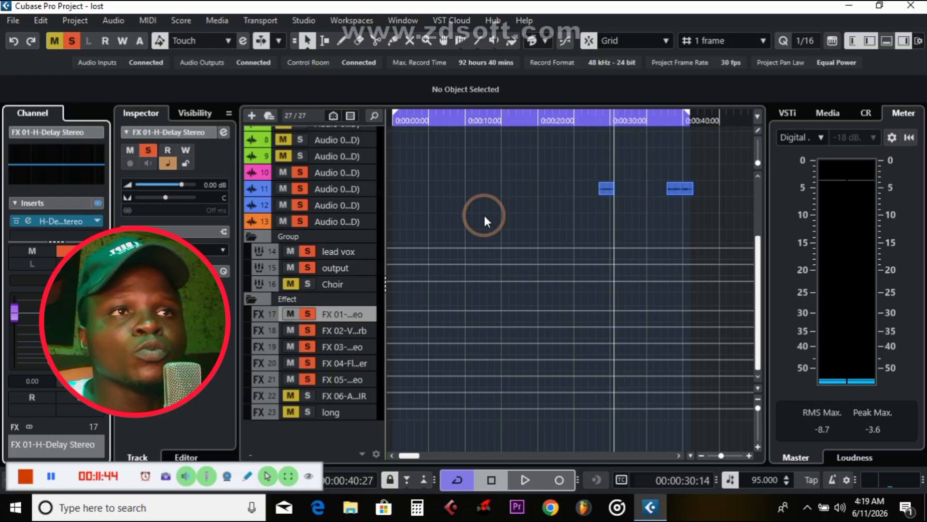
{"action": "scroll", "coordinate": [500, 203], "scroll_direction": "up", "scroll_amount": 5}
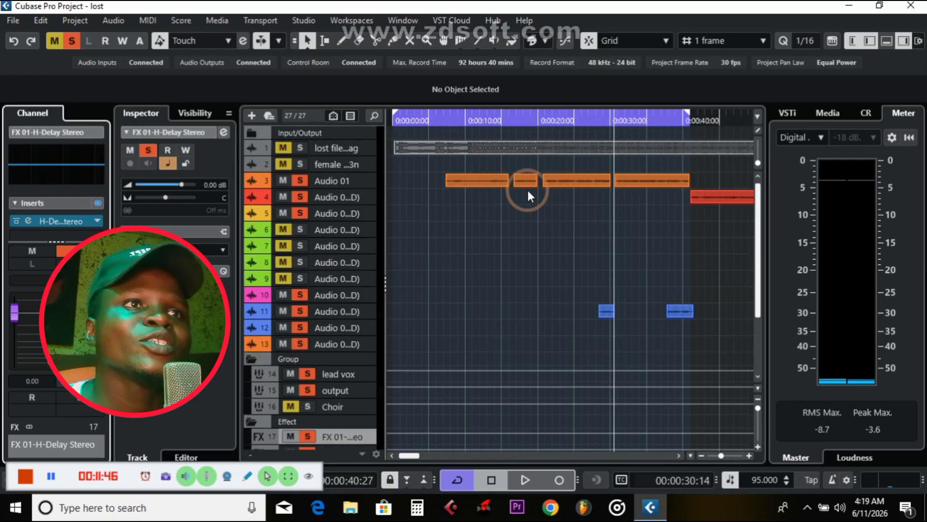
{"action": "left_click", "coordinate": [352, 374]}
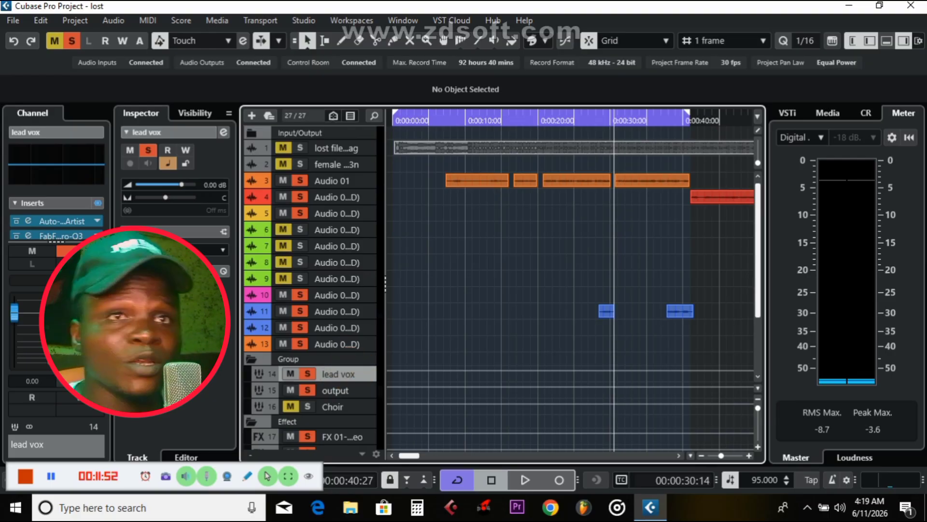
{"action": "left_click", "coordinate": [81, 264]}
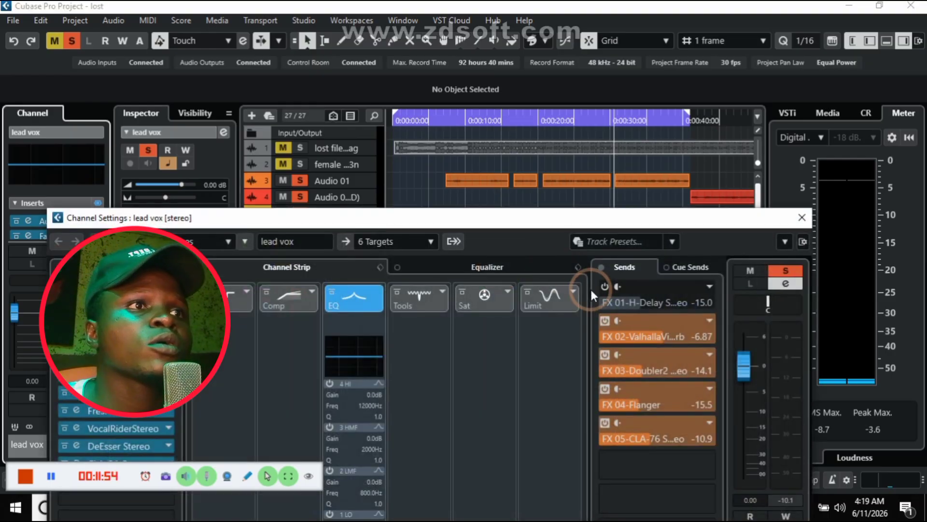
{"action": "left_click", "coordinate": [606, 286]}
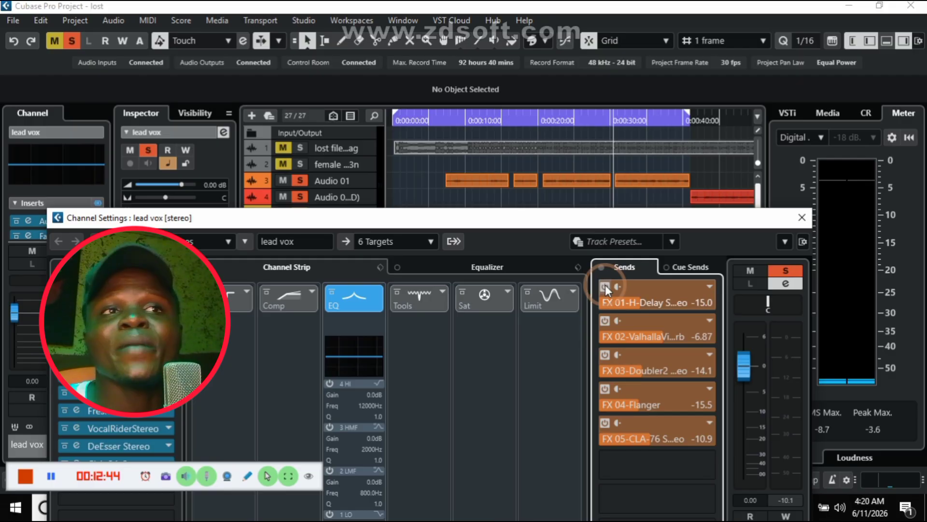
{"action": "left_click", "coordinate": [786, 240]}
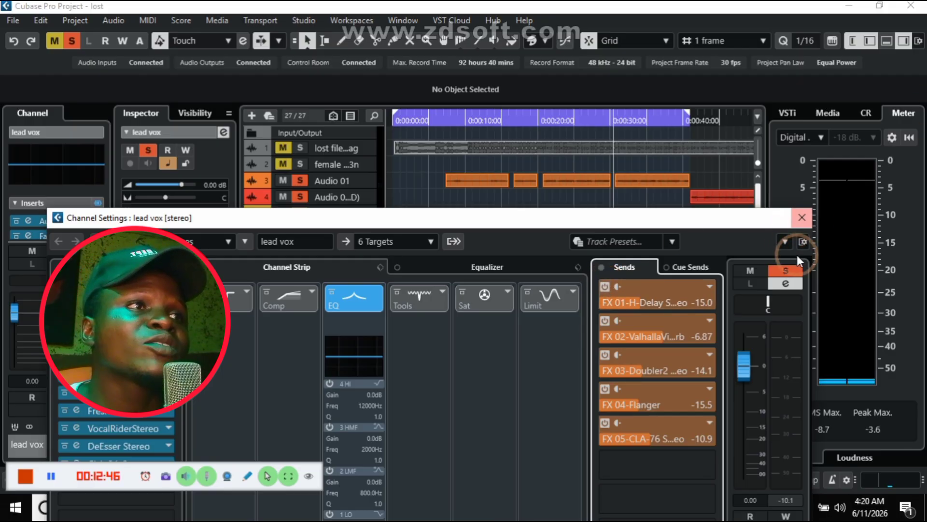
{"action": "left_click", "coordinate": [802, 216]}
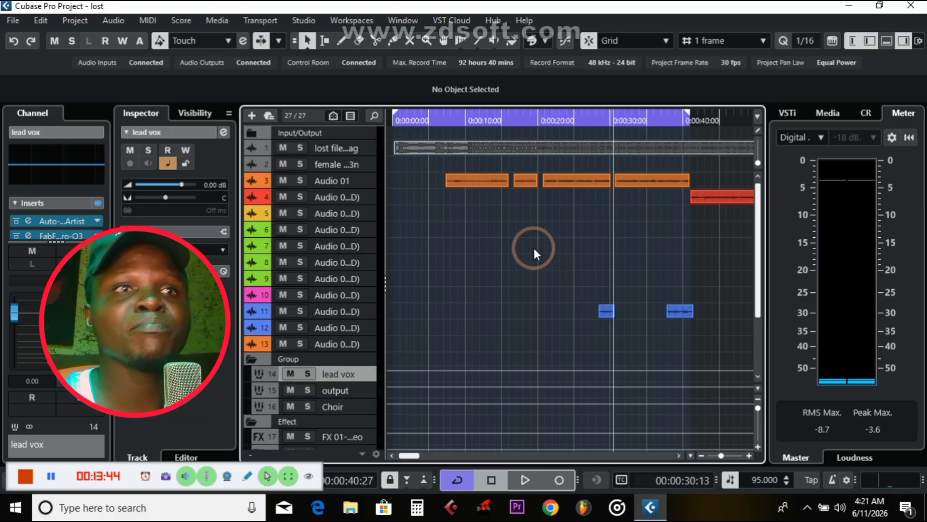
Return the playhead to the project start and play the full mix through the cycle range, then stop playback.
{"action": "key", "text": "Home"}
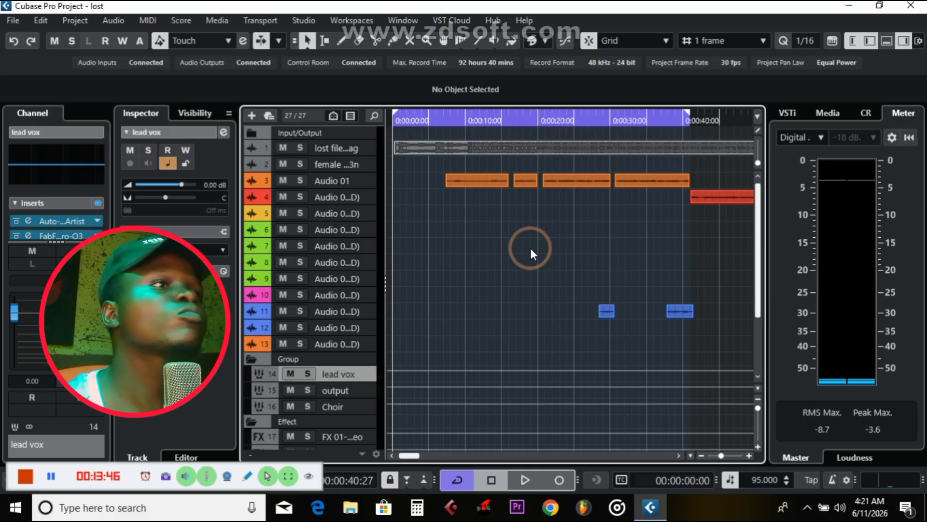
{"action": "key", "text": "space"}
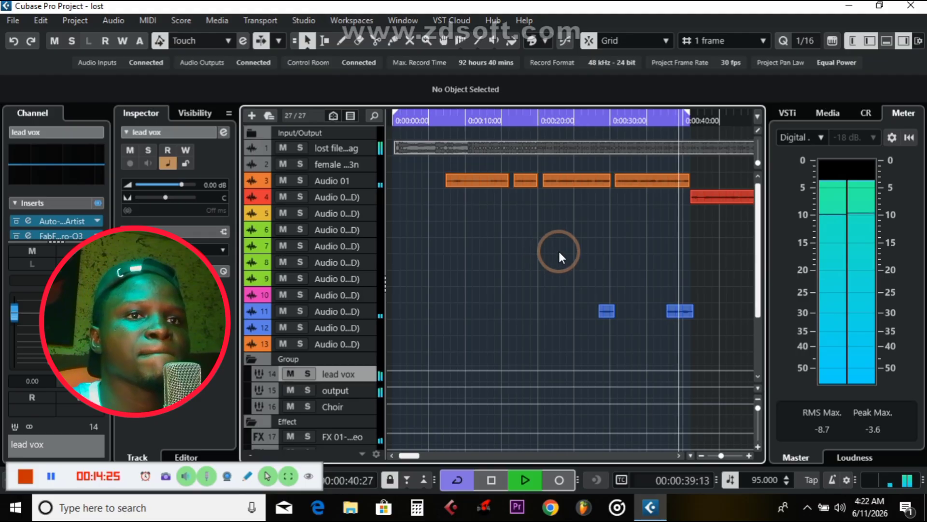
{"action": "key", "text": "space"}
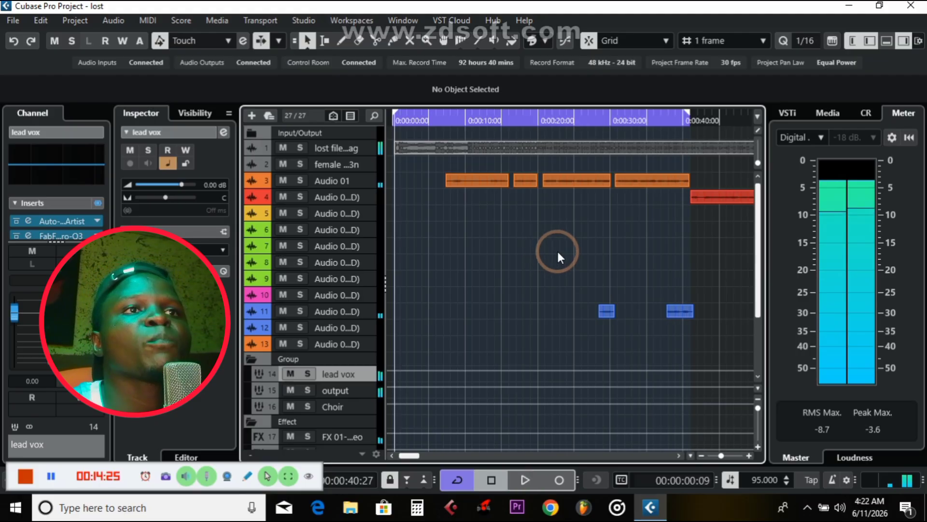